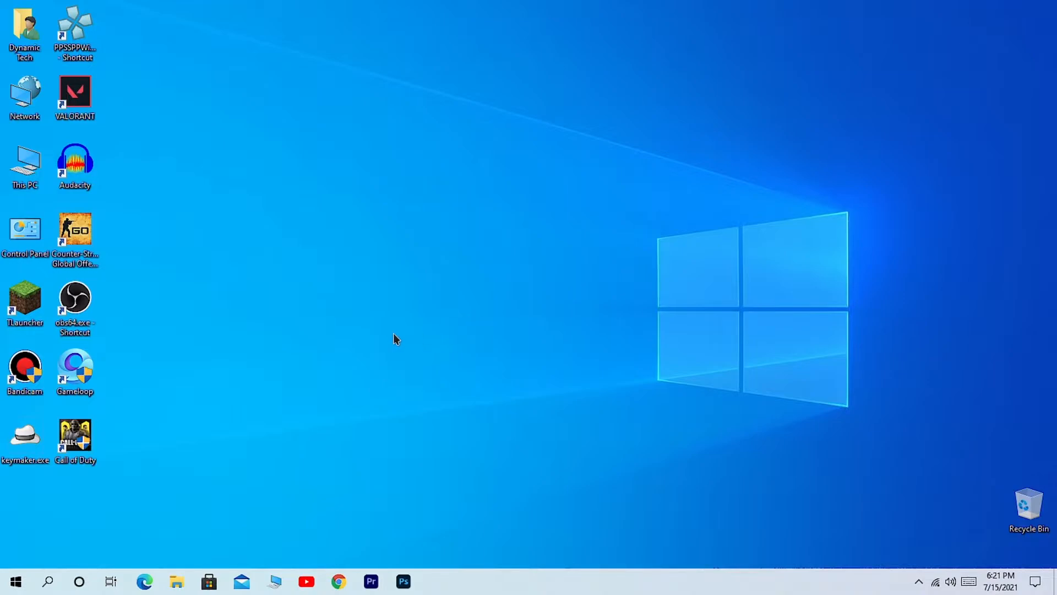
Launch System Configuration with msconfig and open the advanced boot options for the Windows 10 entry
{"action": "key", "text": "super+r"}
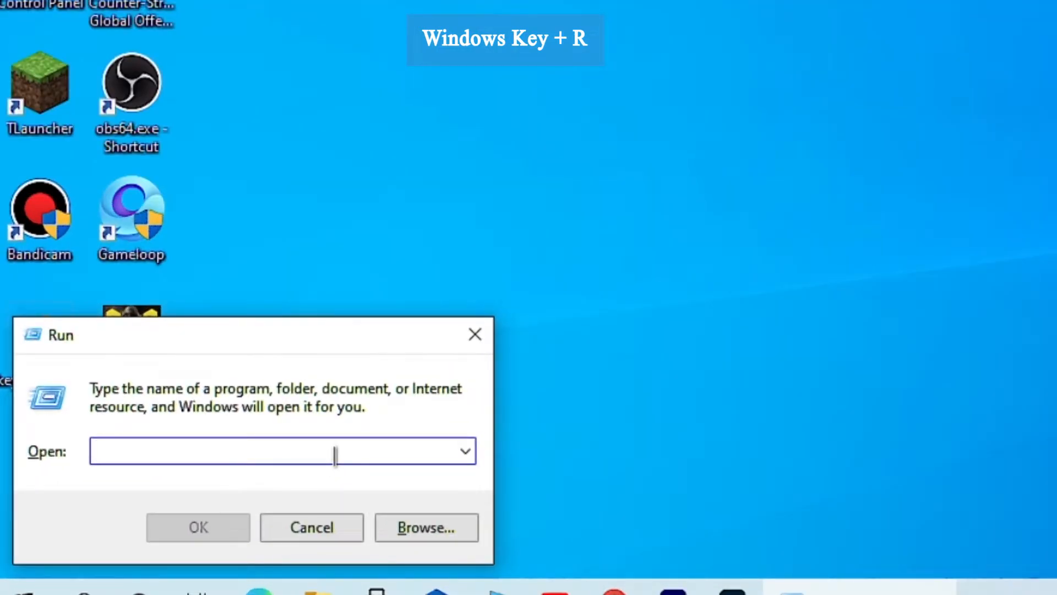
{"action": "type", "text": "msconfig"}
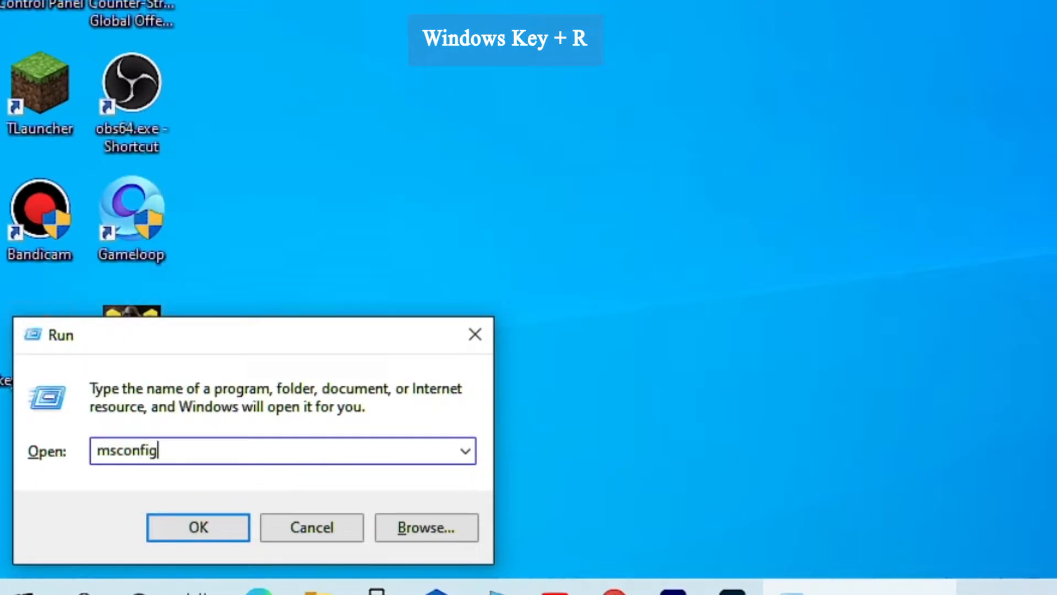
{"action": "left_click", "coordinate": [196, 526]}
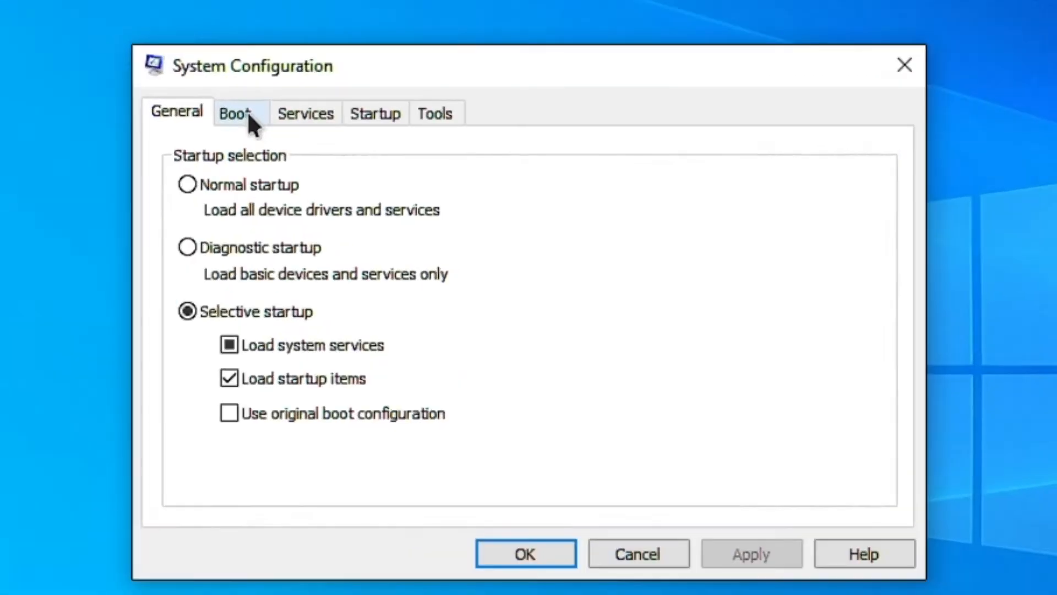
{"action": "left_click", "coordinate": [396, 187]}
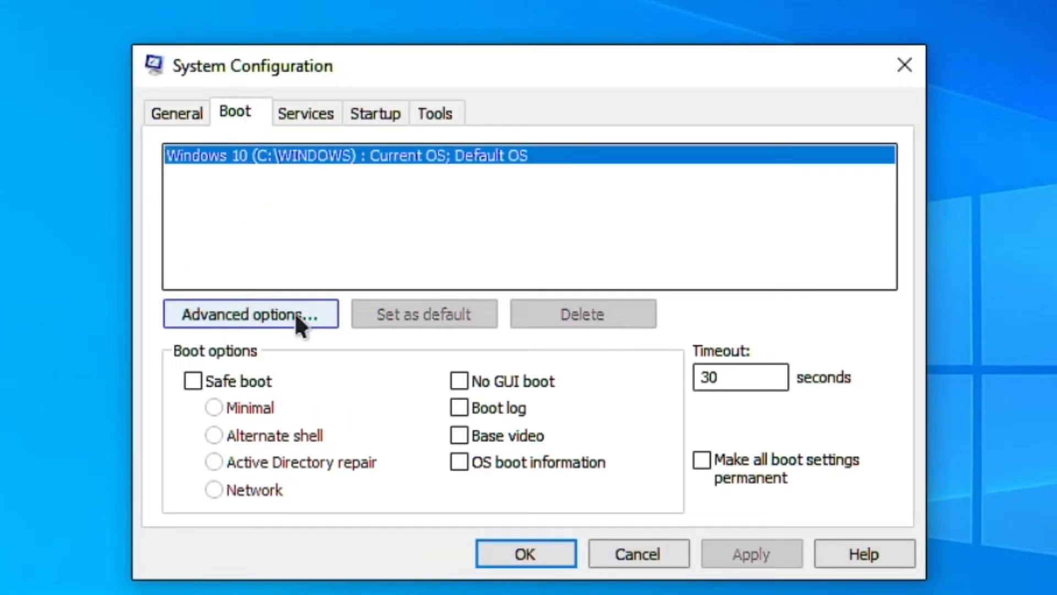
{"action": "left_click", "coordinate": [238, 330]}
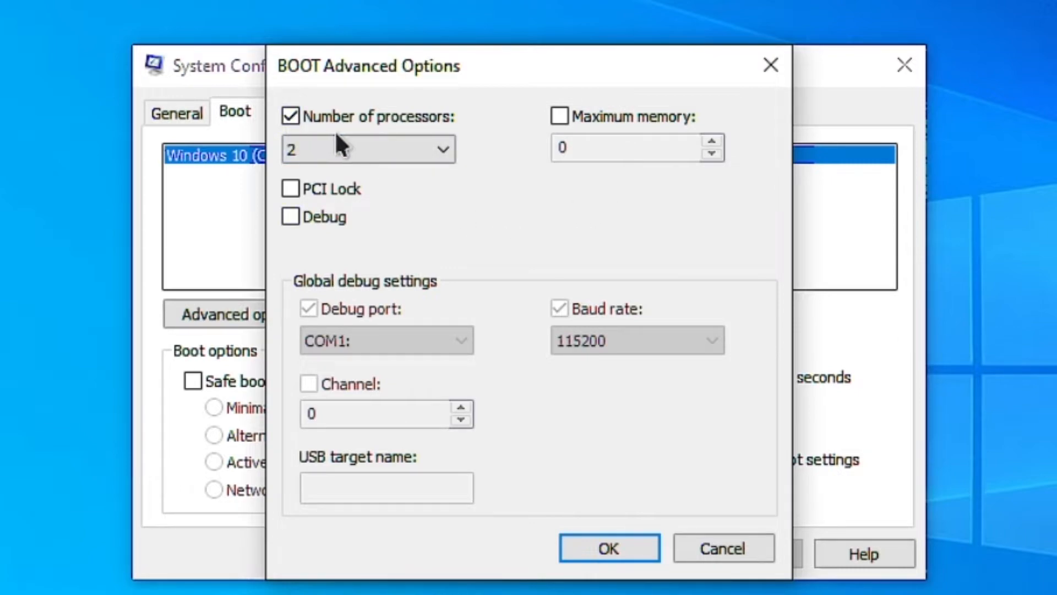
Set the number of boot processors to 2, enable maximum memory at 6144, and confirm the advanced options
{"action": "left_click", "coordinate": [400, 159]}
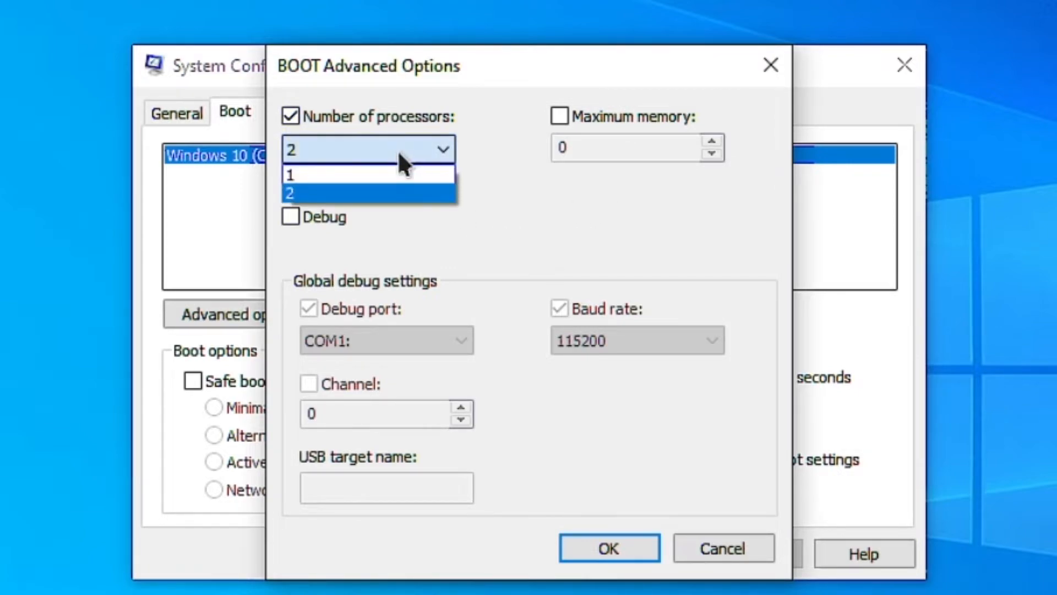
{"action": "left_click", "coordinate": [347, 191]}
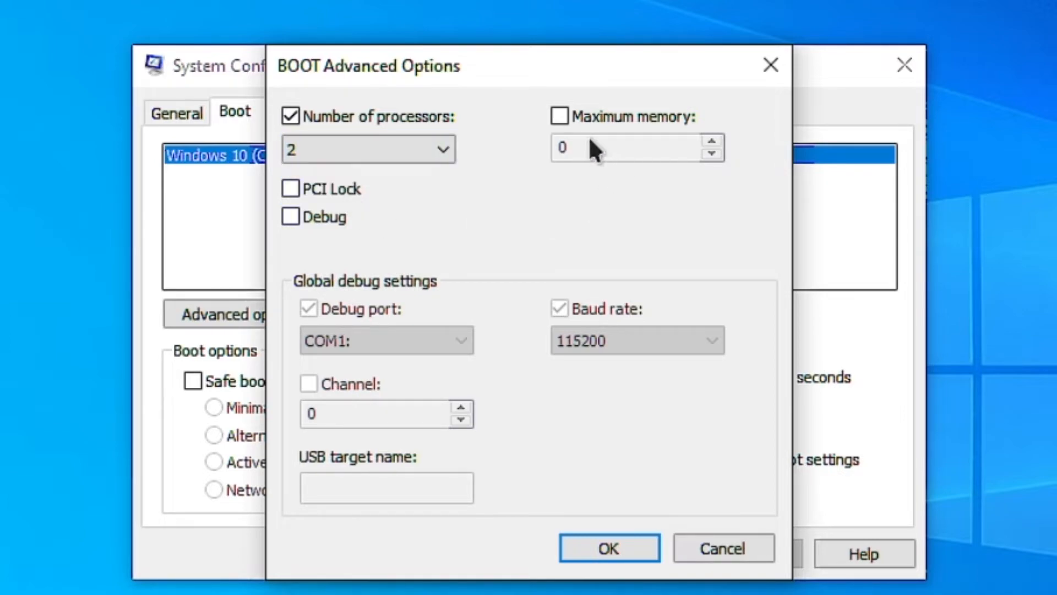
{"action": "left_click", "coordinate": [559, 118]}
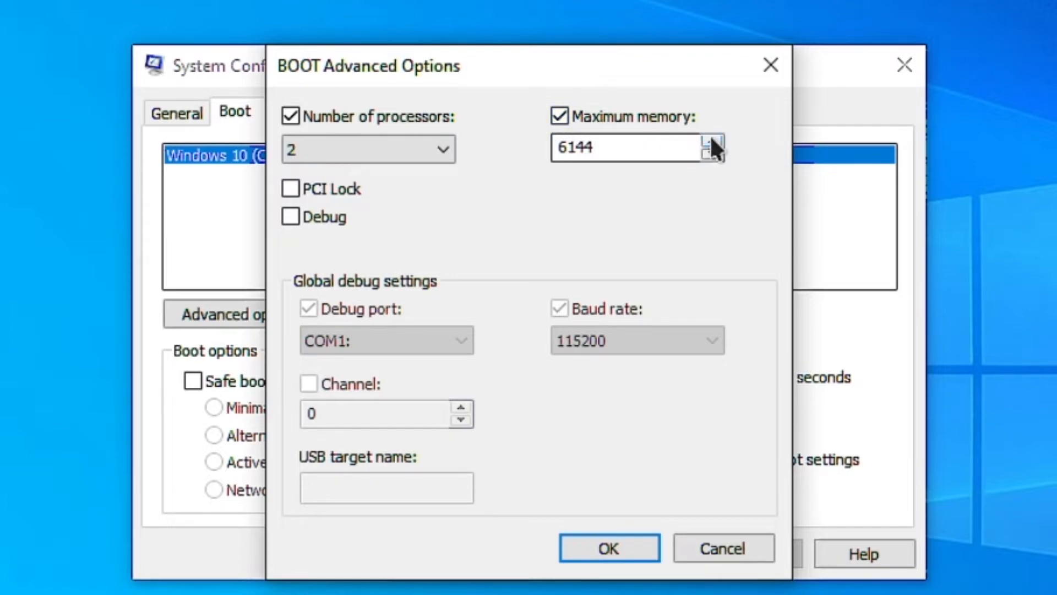
{"action": "left_click", "coordinate": [711, 141]}
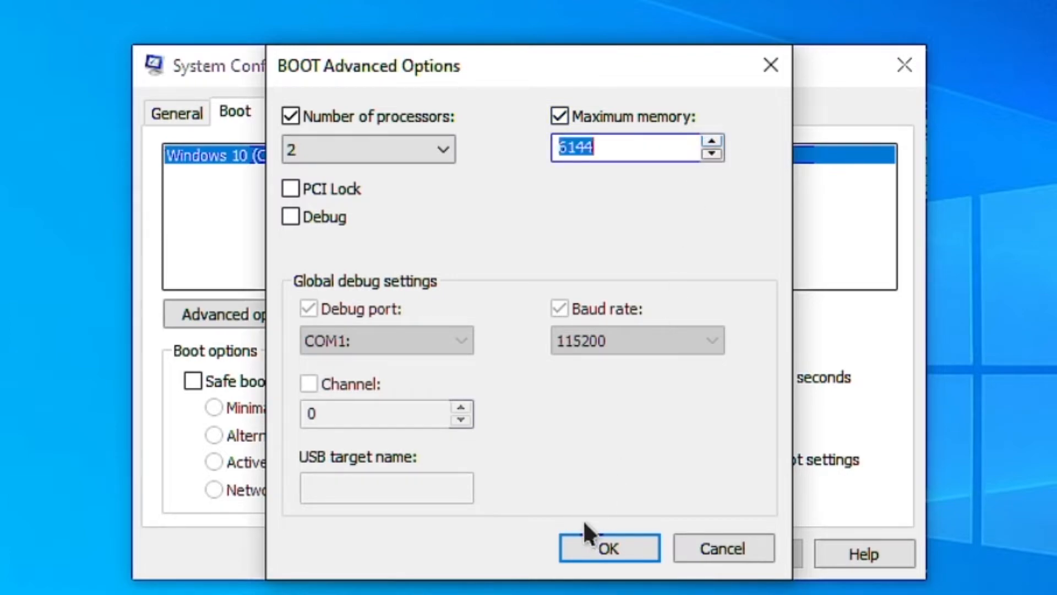
{"action": "left_click", "coordinate": [597, 551]}
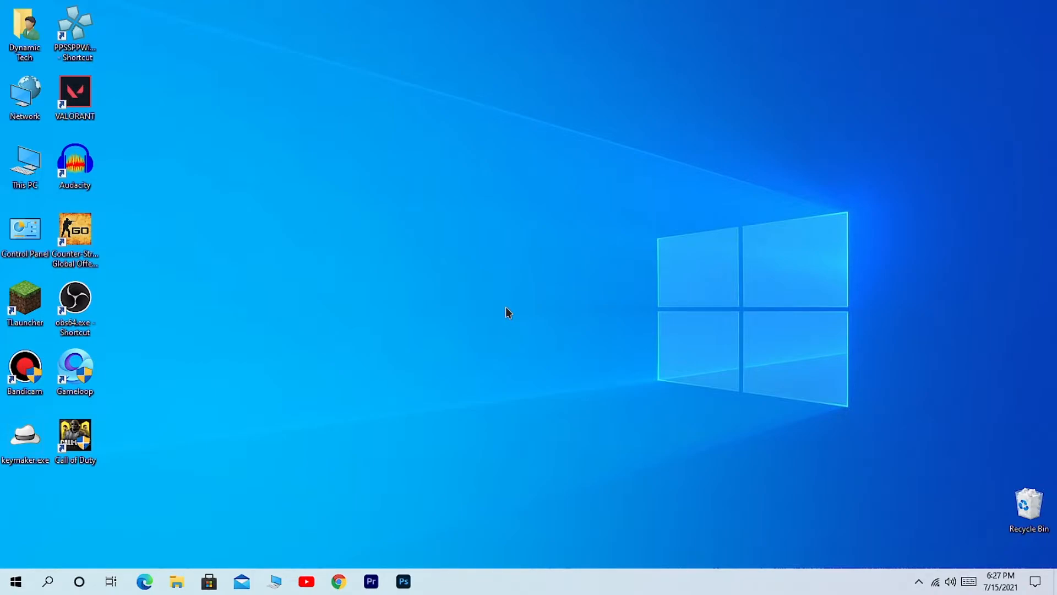
Launch the Registry Editor with regedit and allow it to make changes to the device
{"action": "key", "text": "super+r"}
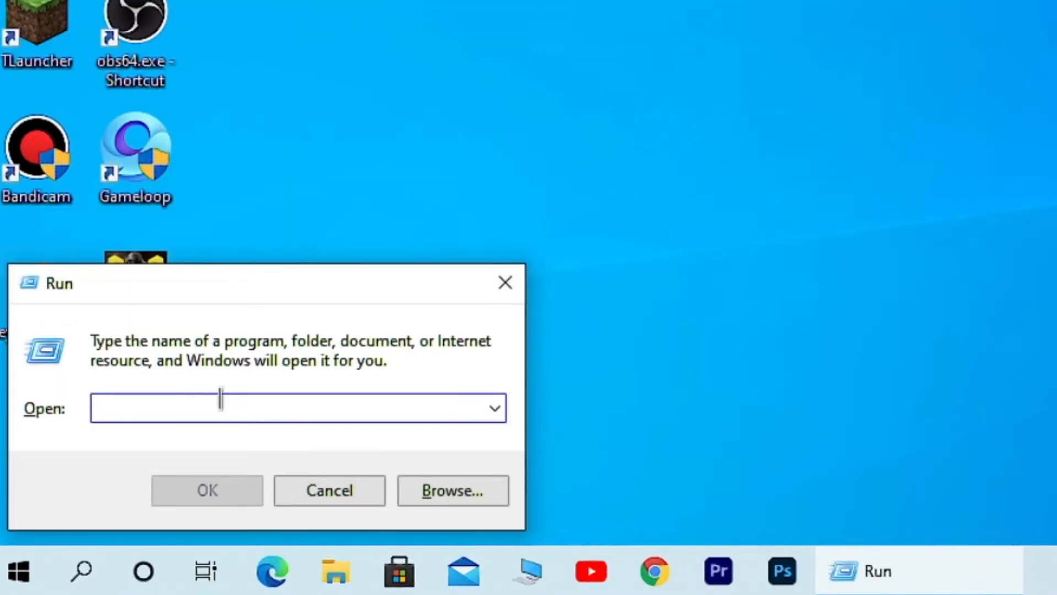
{"action": "type", "text": "re"}
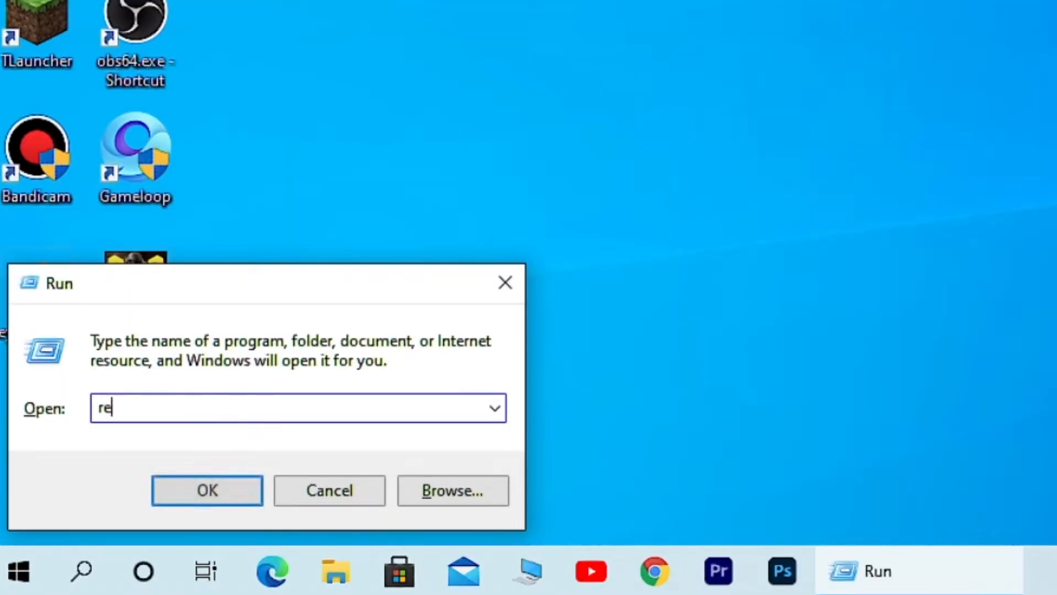
{"action": "type", "text": "gedit"}
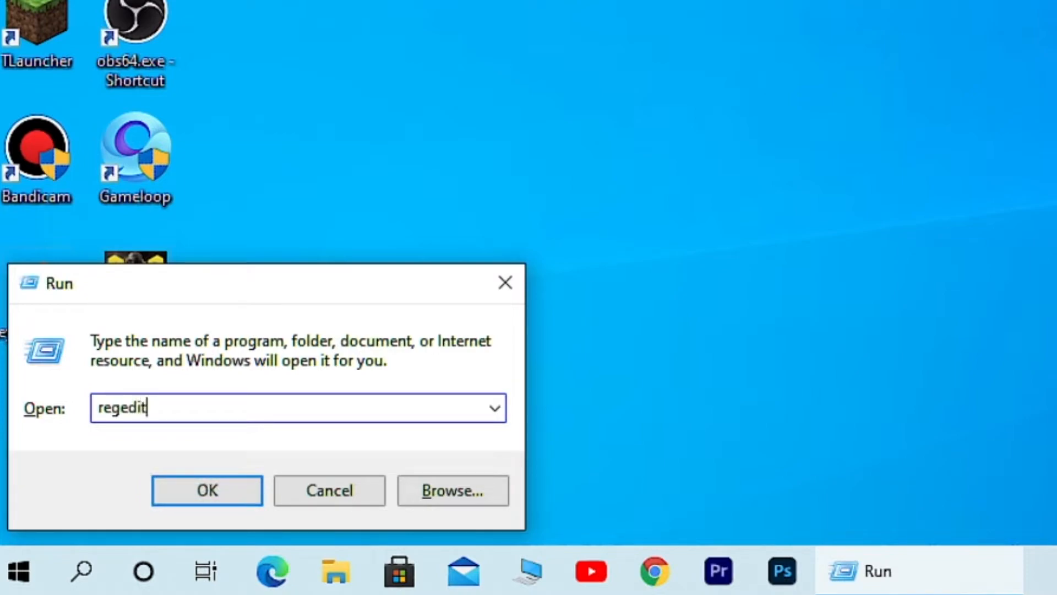
{"action": "left_click", "coordinate": [201, 488]}
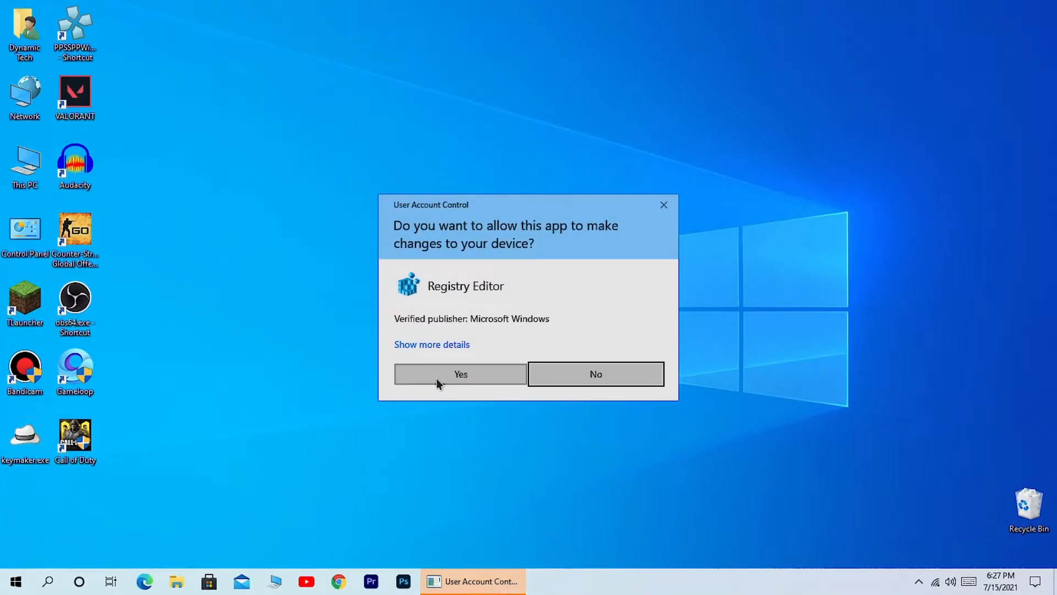
{"action": "left_click", "coordinate": [436, 378]}
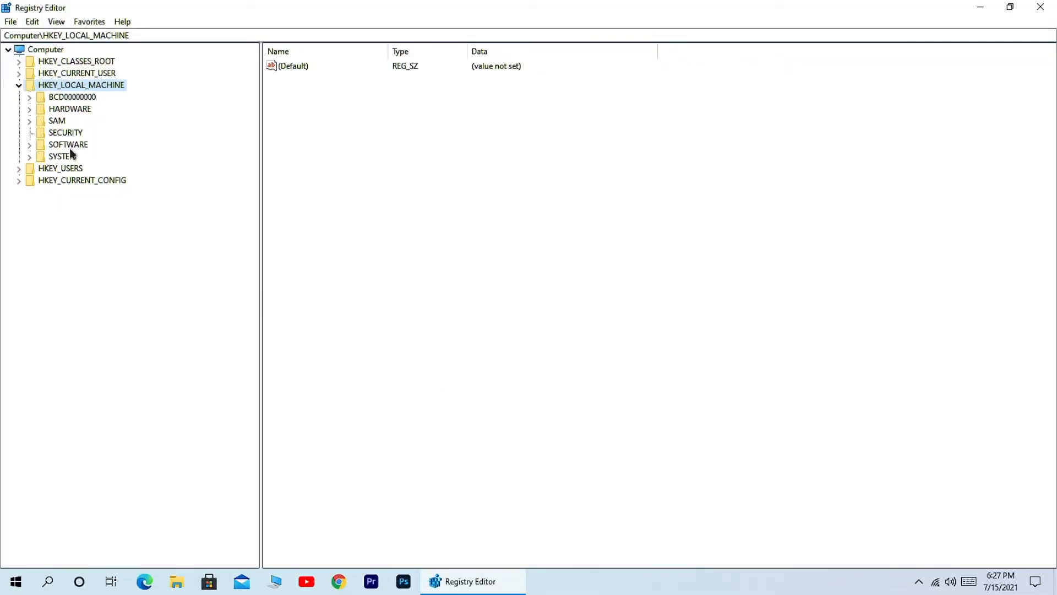
Expand the registry tree under HKEY_LOCAL_MACHINE down to SOFTWARE\Microsoft\Windows NT\CurrentVersion
{"action": "left_click", "coordinate": [30, 145]}
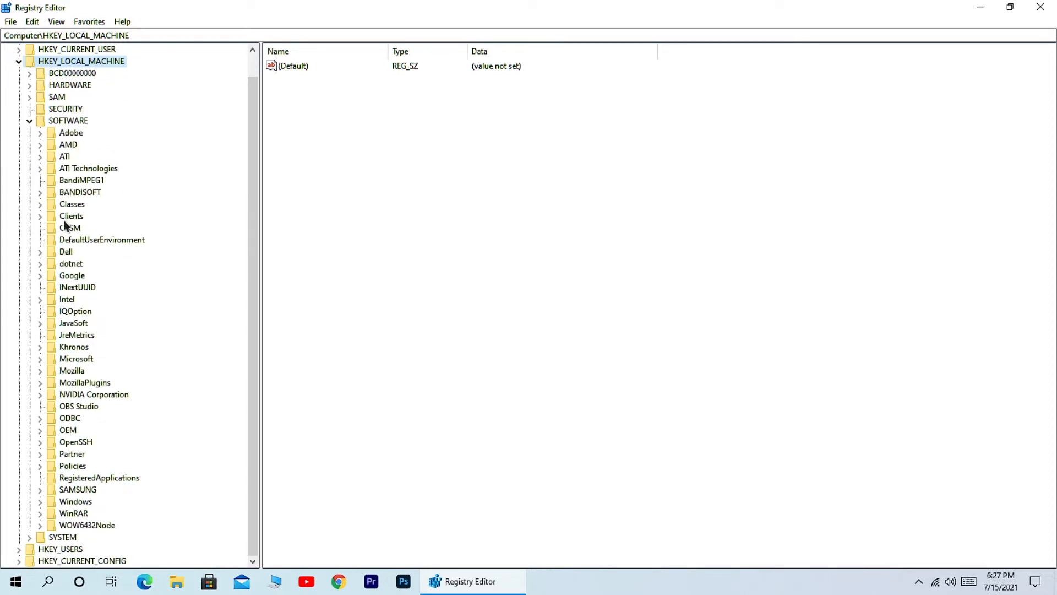
{"action": "left_click", "coordinate": [65, 359]}
{"action": "left_click", "coordinate": [39, 358]}
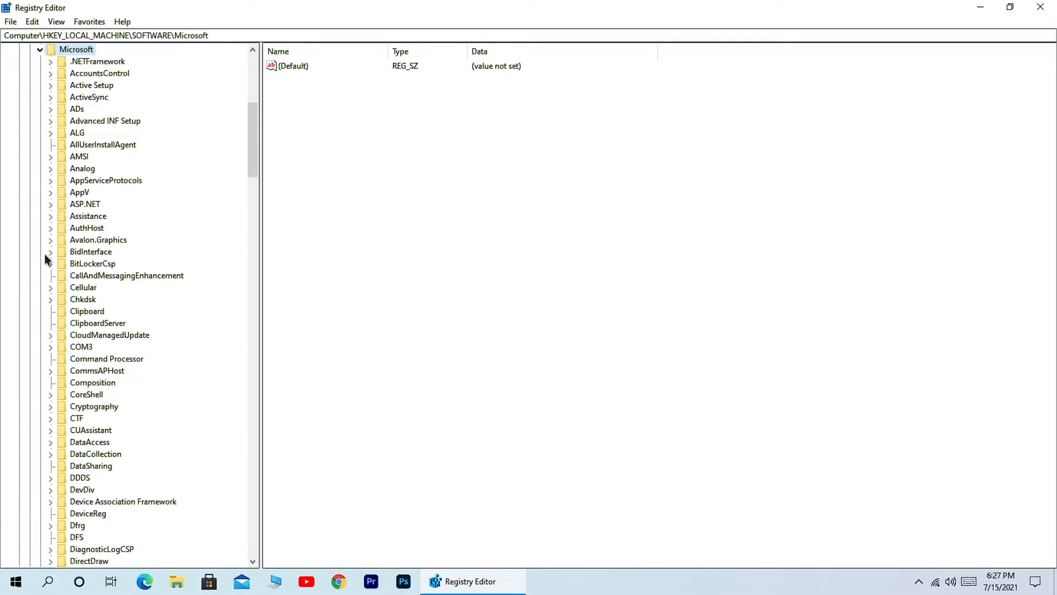
{"action": "scroll", "coordinate": [45, 257], "scroll_direction": "down", "scroll_amount": 5}
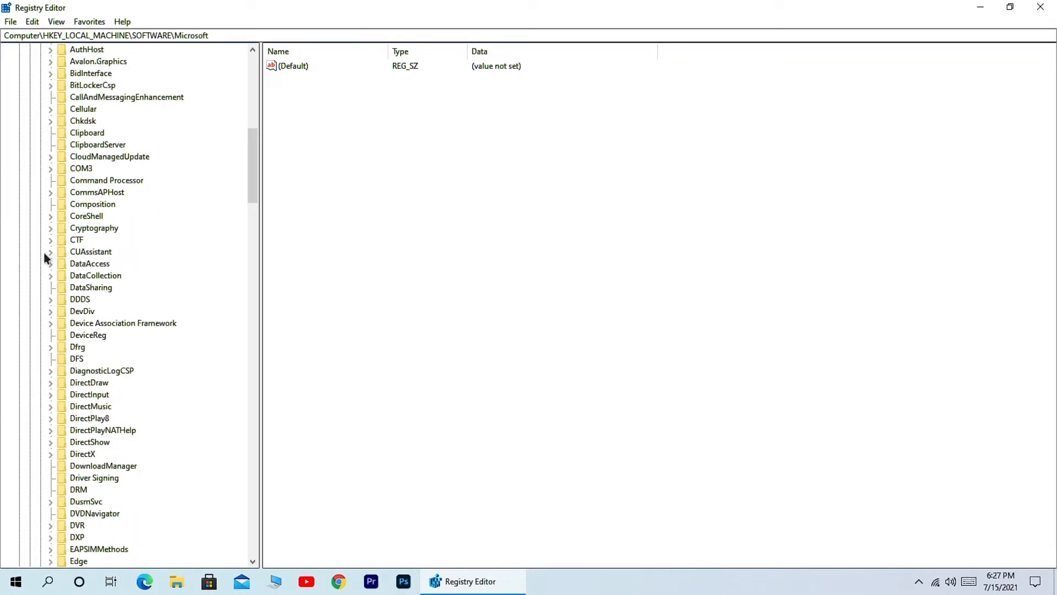
{"action": "scroll", "coordinate": [44, 253], "scroll_direction": "down", "scroll_amount": 8}
{"action": "scroll", "coordinate": [44, 257], "scroll_direction": "down", "scroll_amount": 16}
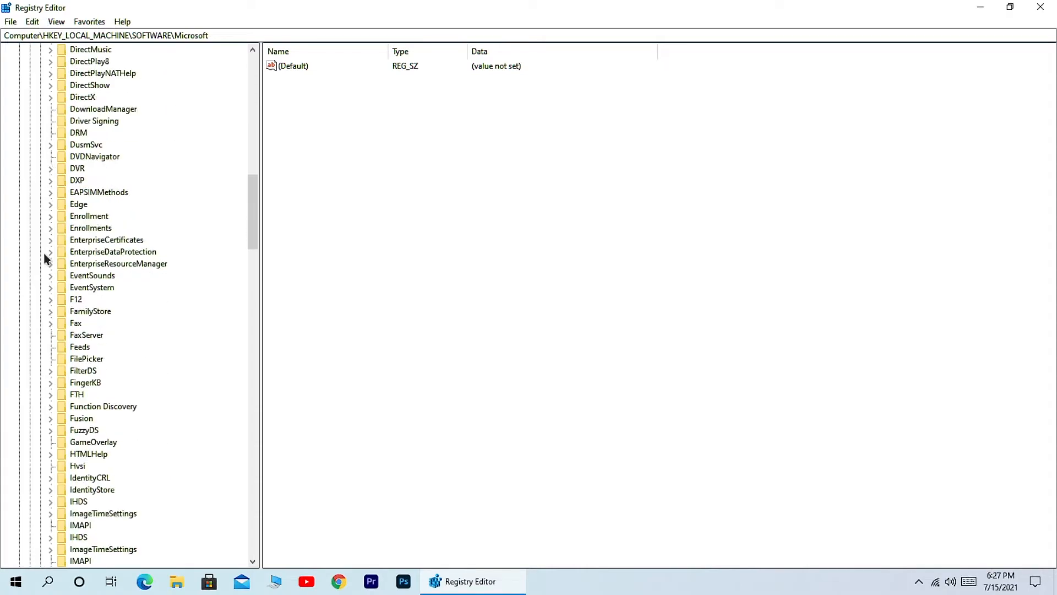
{"action": "scroll", "coordinate": [48, 257], "scroll_direction": "down", "scroll_amount": 20}
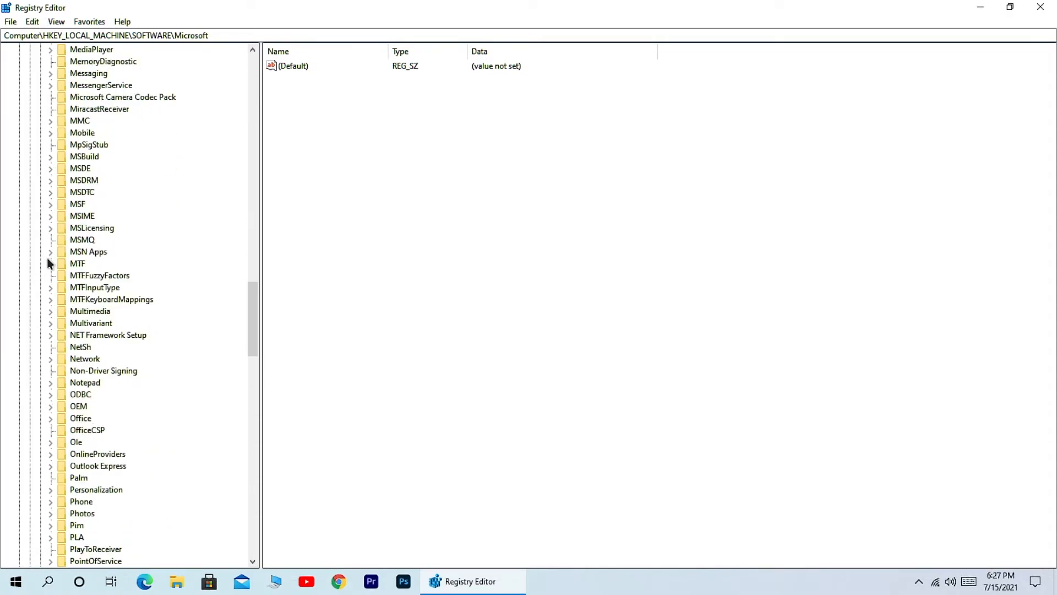
{"action": "scroll", "coordinate": [47, 257], "scroll_direction": "down", "scroll_amount": 12}
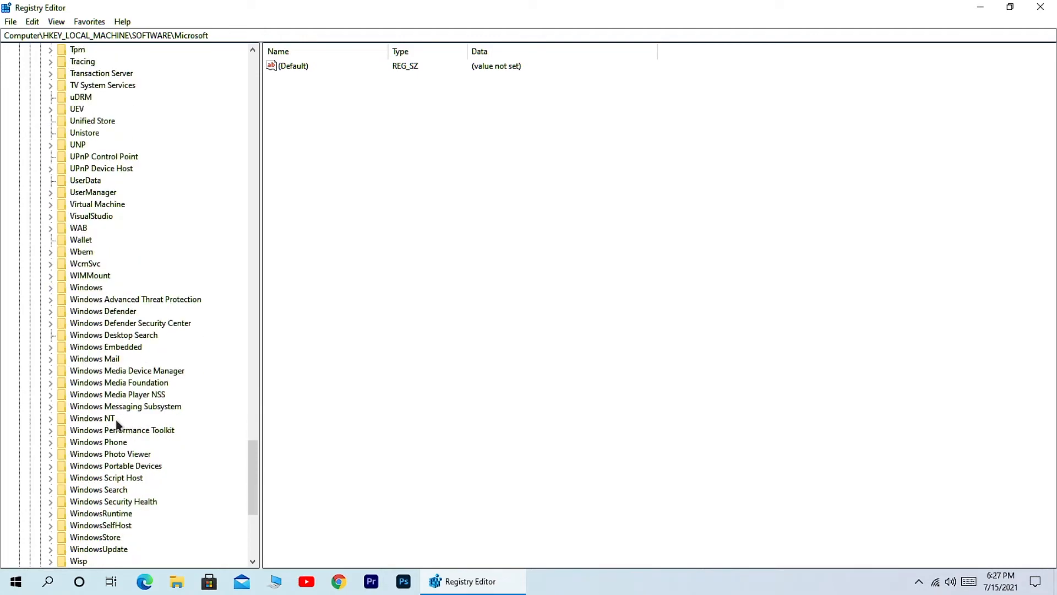
{"action": "left_click", "coordinate": [51, 418]}
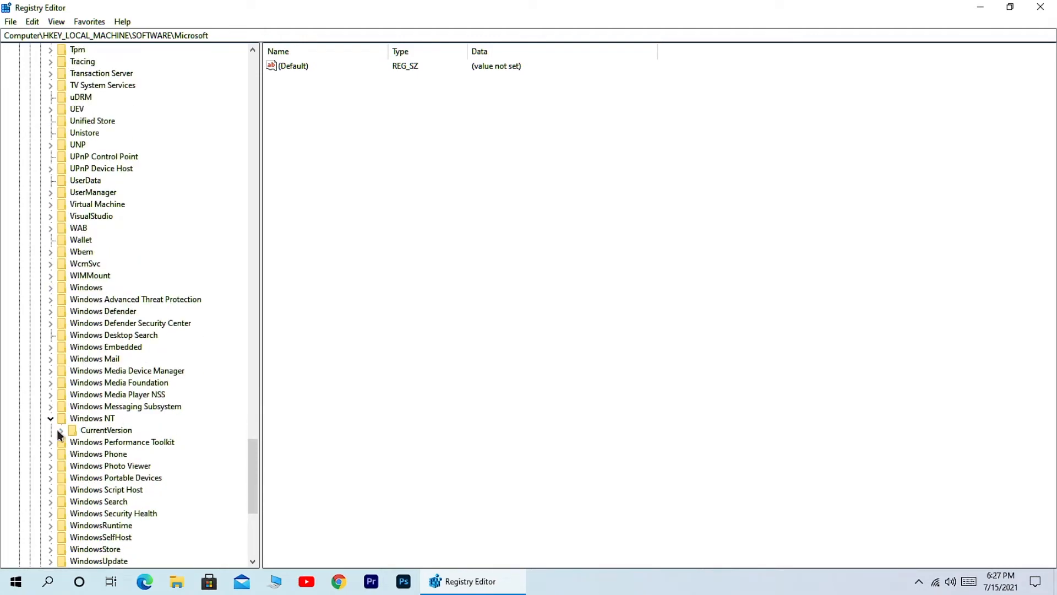
{"action": "left_click", "coordinate": [62, 430]}
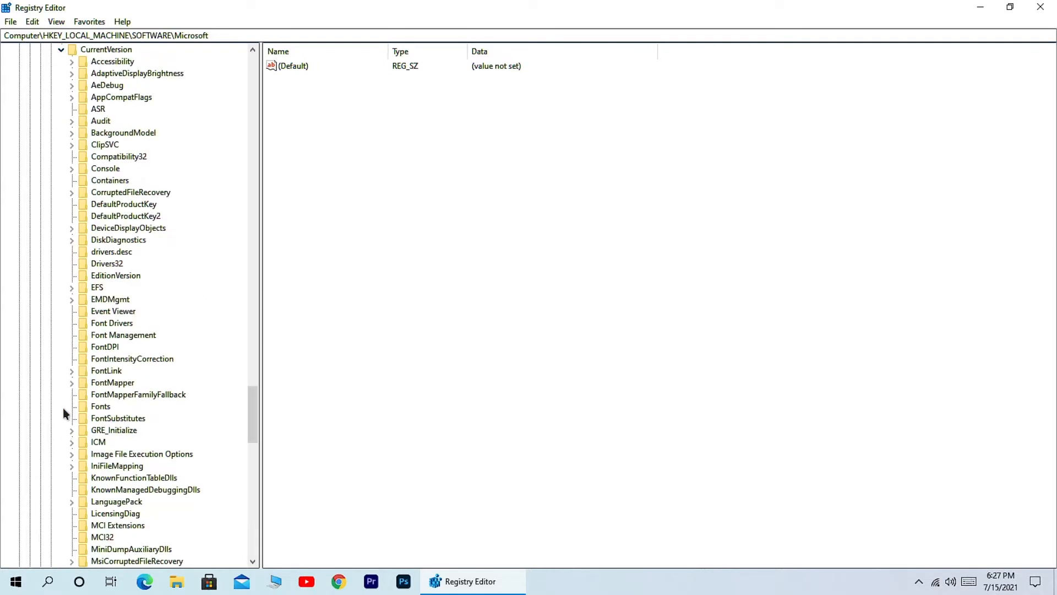
Expand the Multimedia key under CurrentVersion and select its SystemProfile subkey
{"action": "scroll", "coordinate": [56, 361], "scroll_direction": "down", "scroll_amount": 8}
{"action": "scroll", "coordinate": [56, 328], "scroll_direction": "down", "scroll_amount": 14}
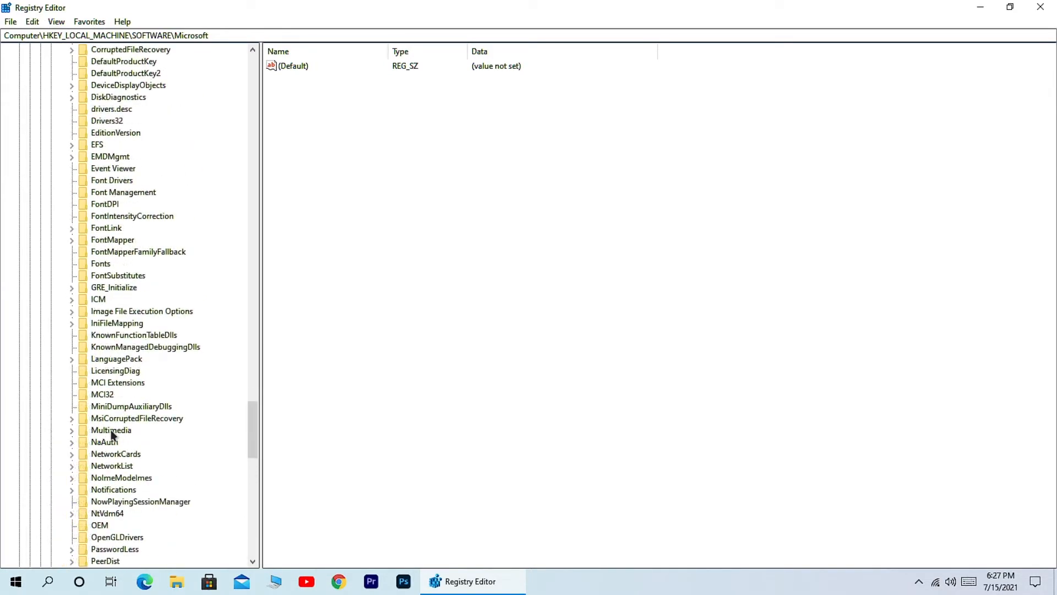
{"action": "left_click", "coordinate": [110, 430]}
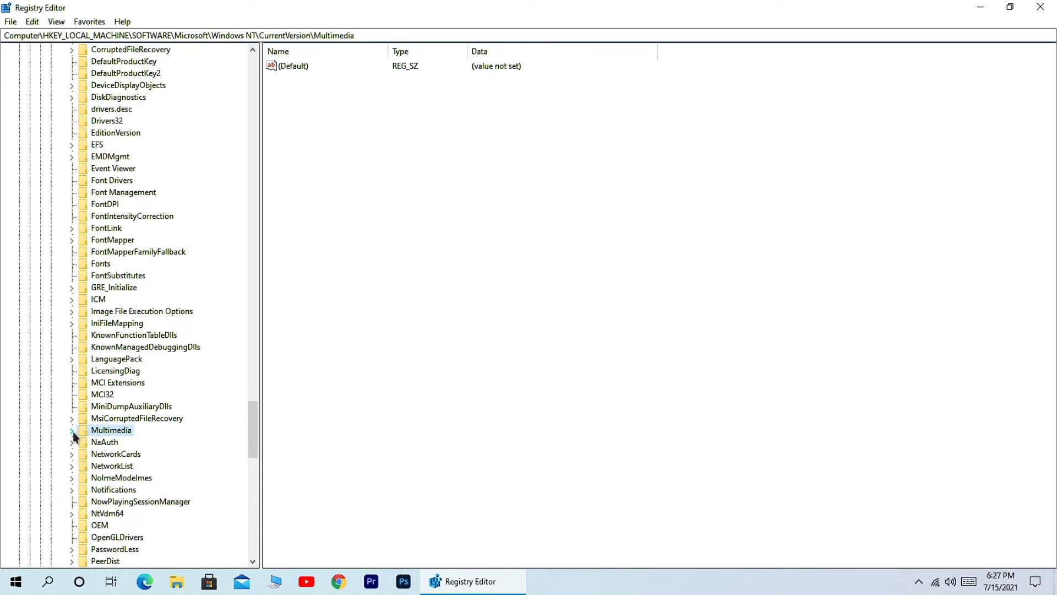
{"action": "left_click", "coordinate": [72, 430]}
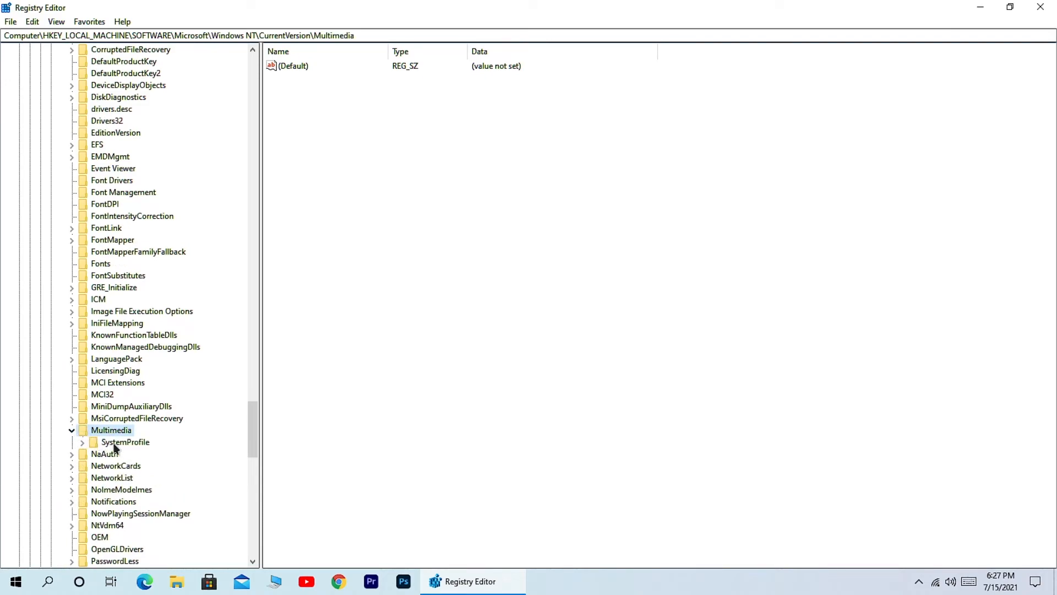
{"action": "left_click", "coordinate": [136, 444]}
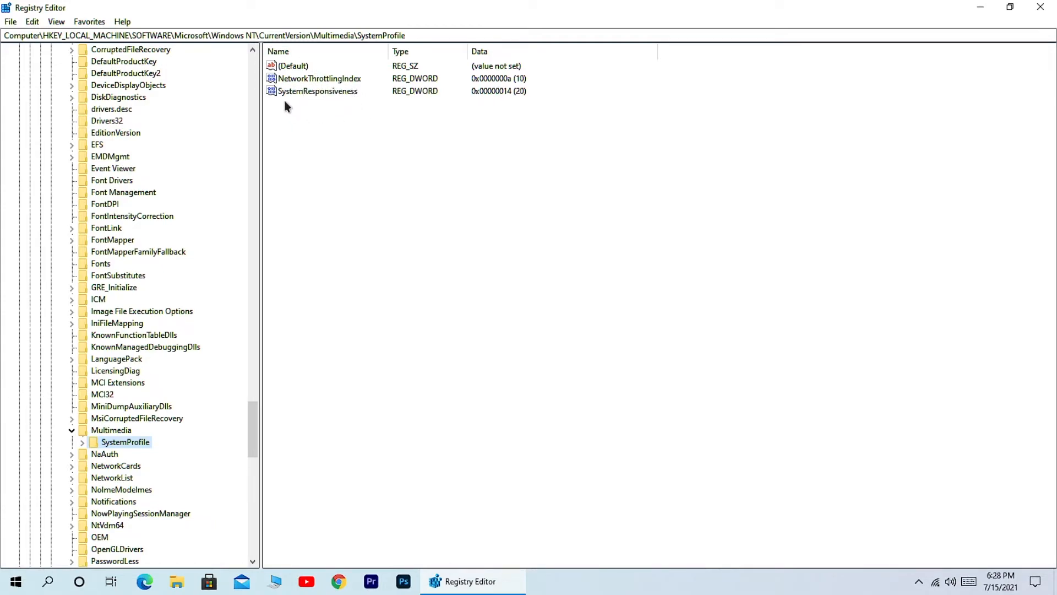
Open the SystemResponsiveness DWORD for editing and confirm its value data
{"action": "double_click", "coordinate": [317, 91]}
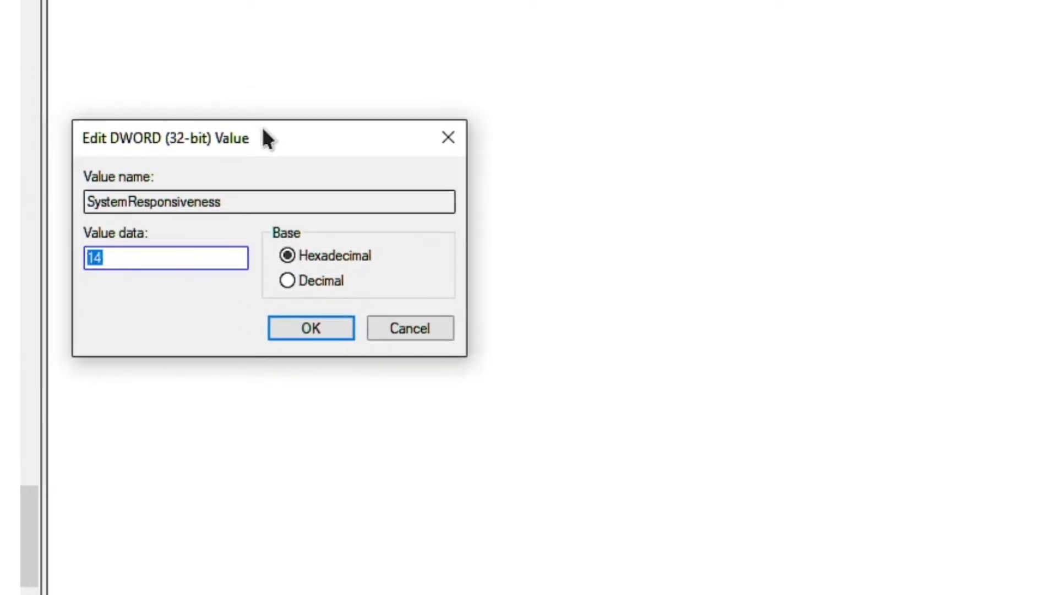
{"action": "left_click", "coordinate": [134, 257]}
{"action": "left_click", "coordinate": [292, 321]}
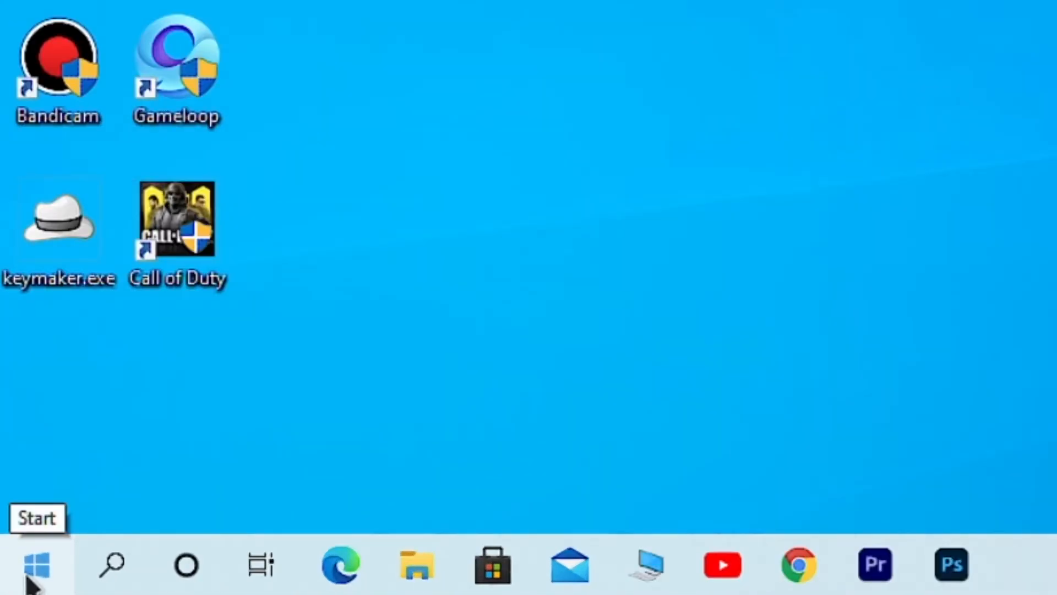
Open the Windows Power & sleep settings and go to the additional power settings
{"action": "right_click", "coordinate": [15, 583]}
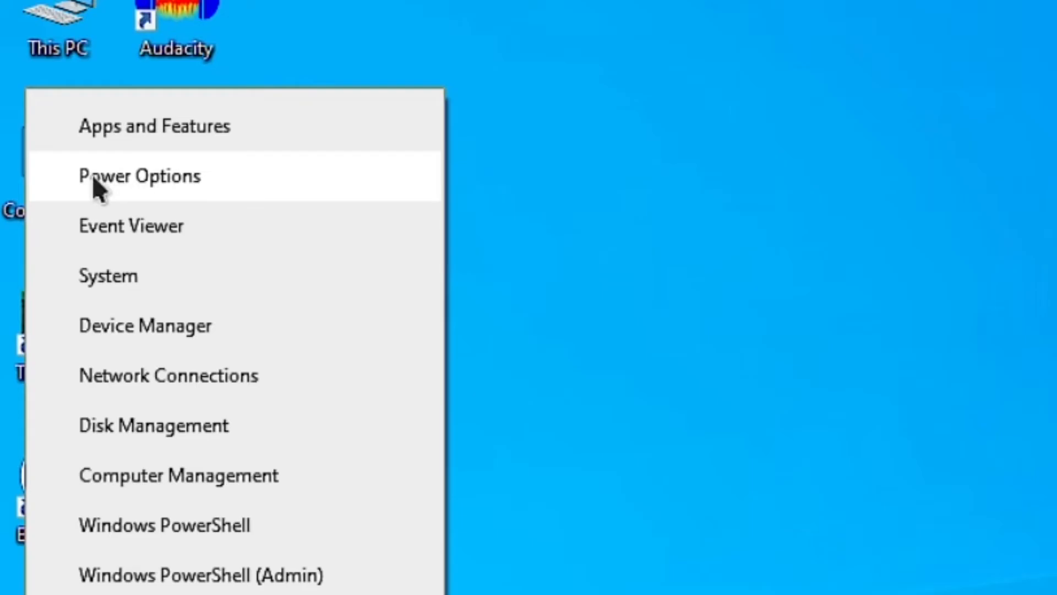
{"action": "left_click", "coordinate": [67, 183]}
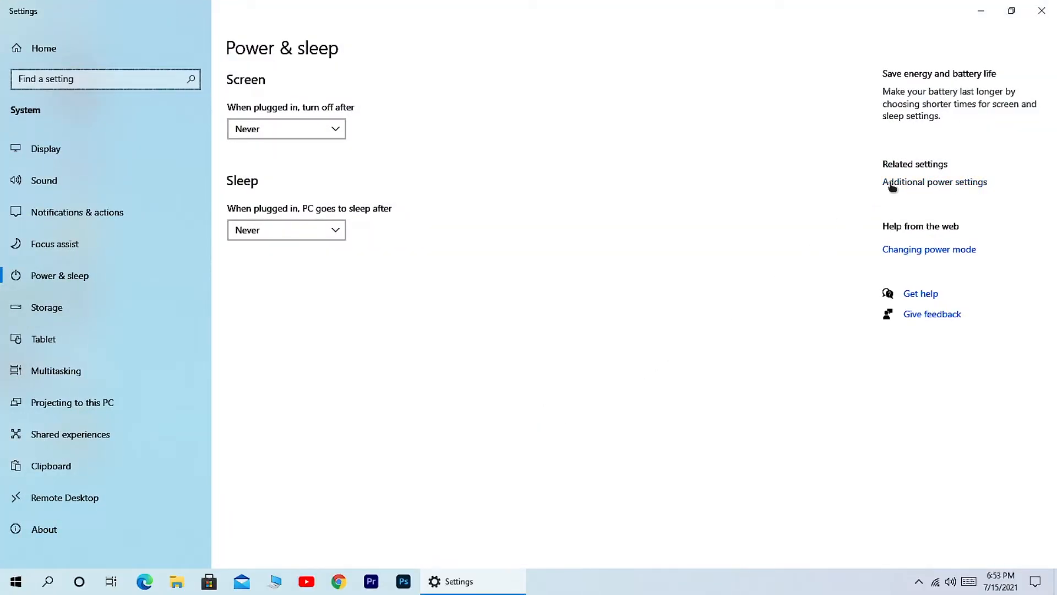
{"action": "left_click", "coordinate": [909, 187]}
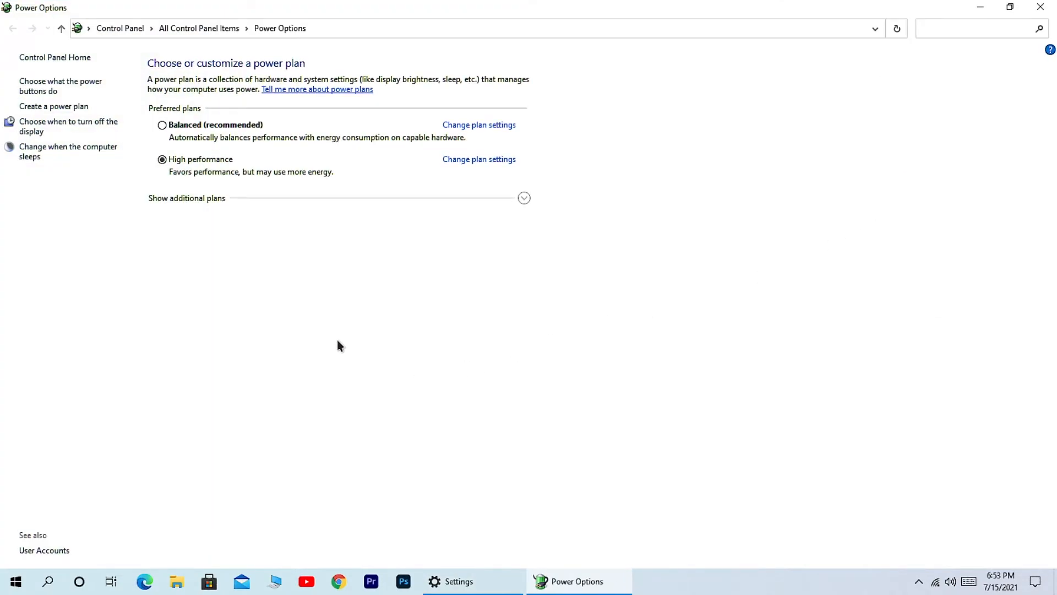
Choose the High performance power plan and open its plan settings
{"action": "left_click", "coordinate": [168, 127]}
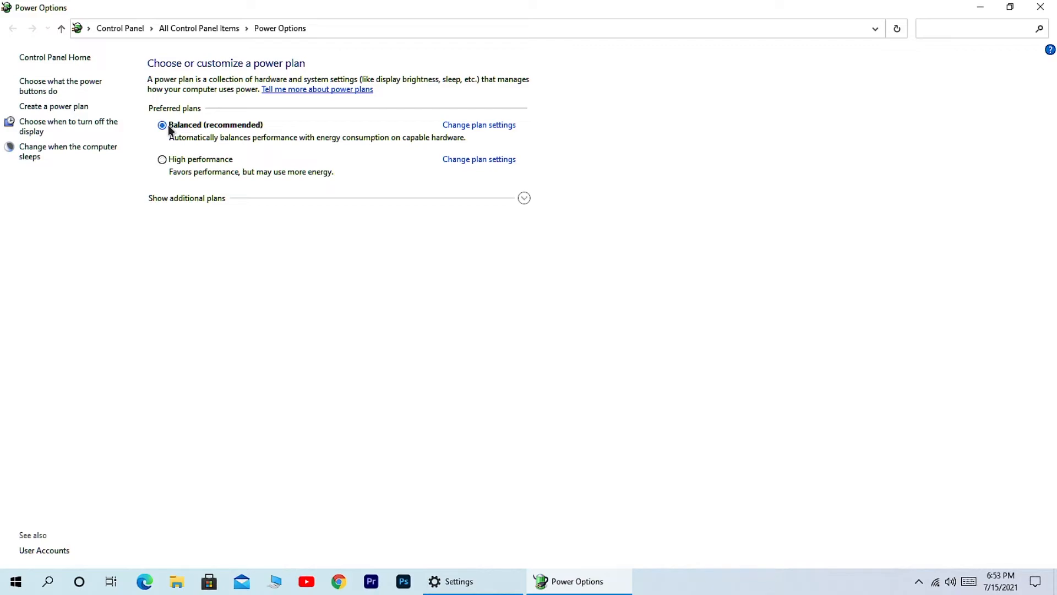
{"action": "left_click", "coordinate": [163, 160]}
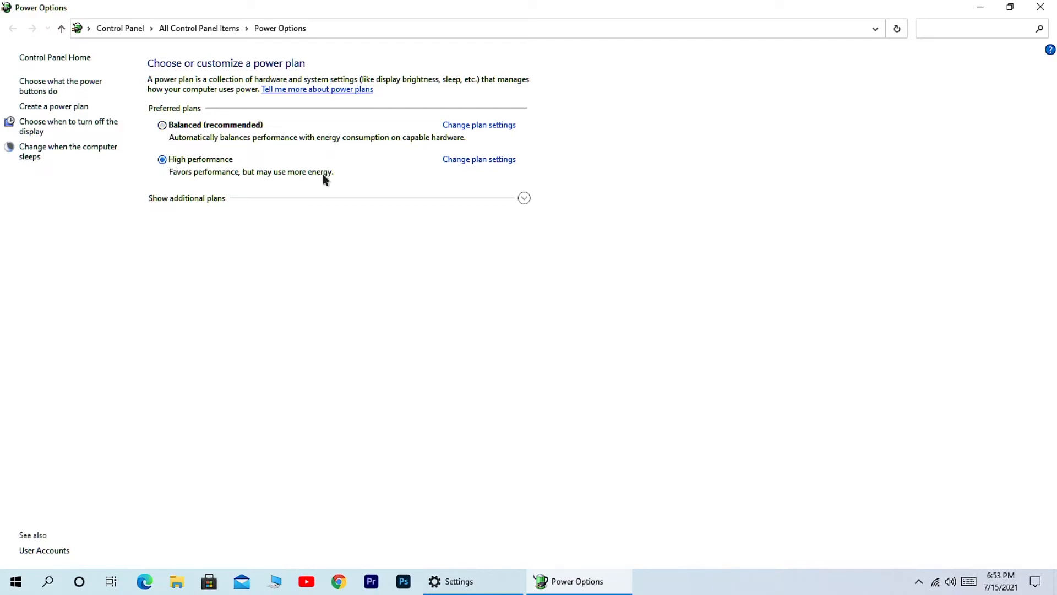
{"action": "left_click", "coordinate": [456, 160]}
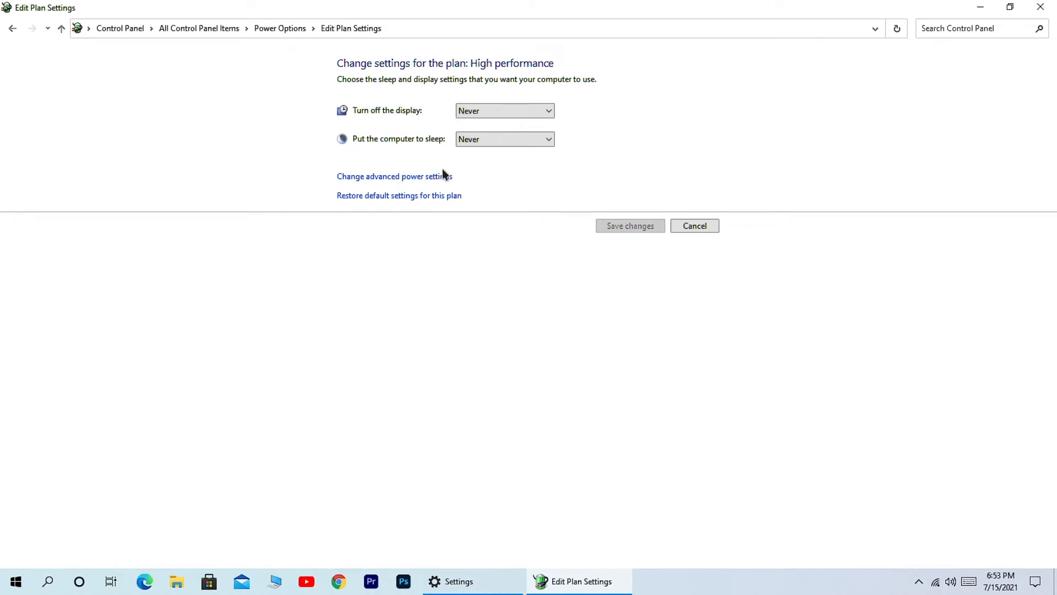
Open the advanced power settings of the High performance plan and expand Processor power management
{"action": "left_click", "coordinate": [365, 181]}
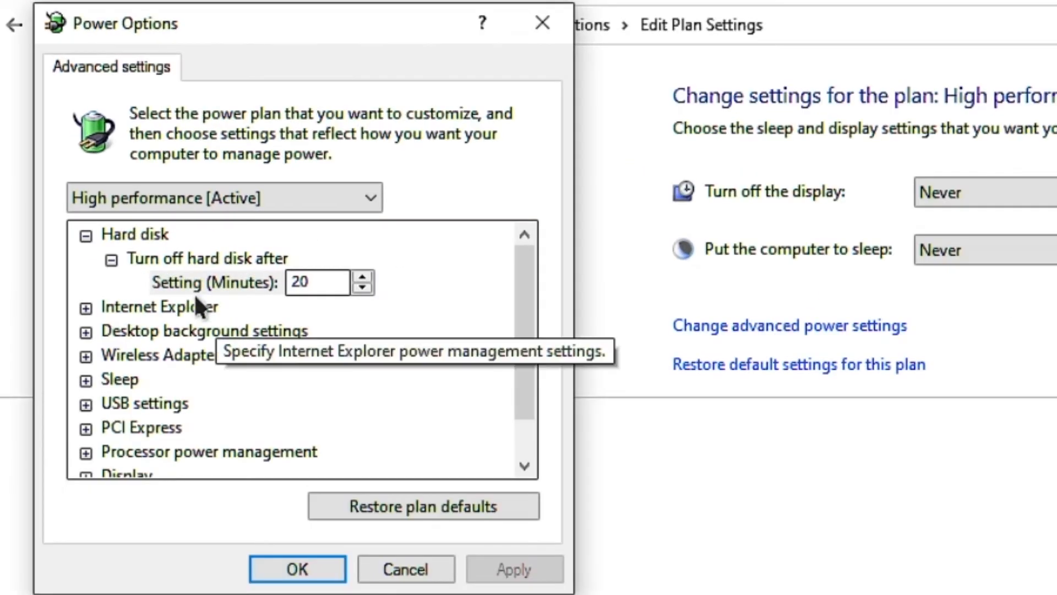
{"action": "scroll", "coordinate": [95, 165], "scroll_direction": "down", "scroll_amount": 1}
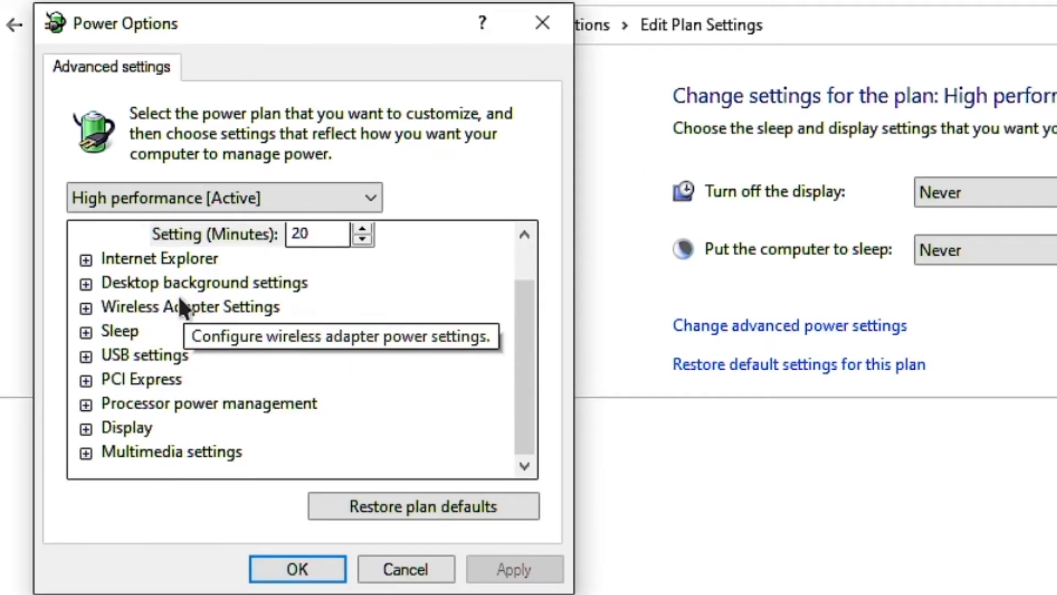
{"action": "left_click", "coordinate": [86, 405]}
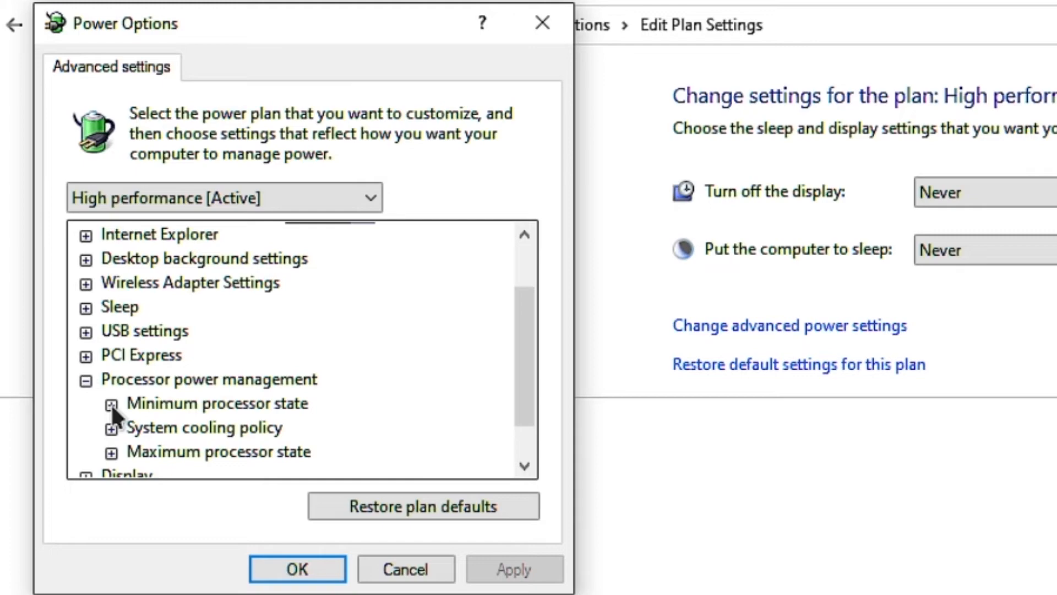
Review the minimum processor state, system cooling policy and maximum processor state settings, and close the advanced power options with OK
{"action": "left_click", "coordinate": [110, 403]}
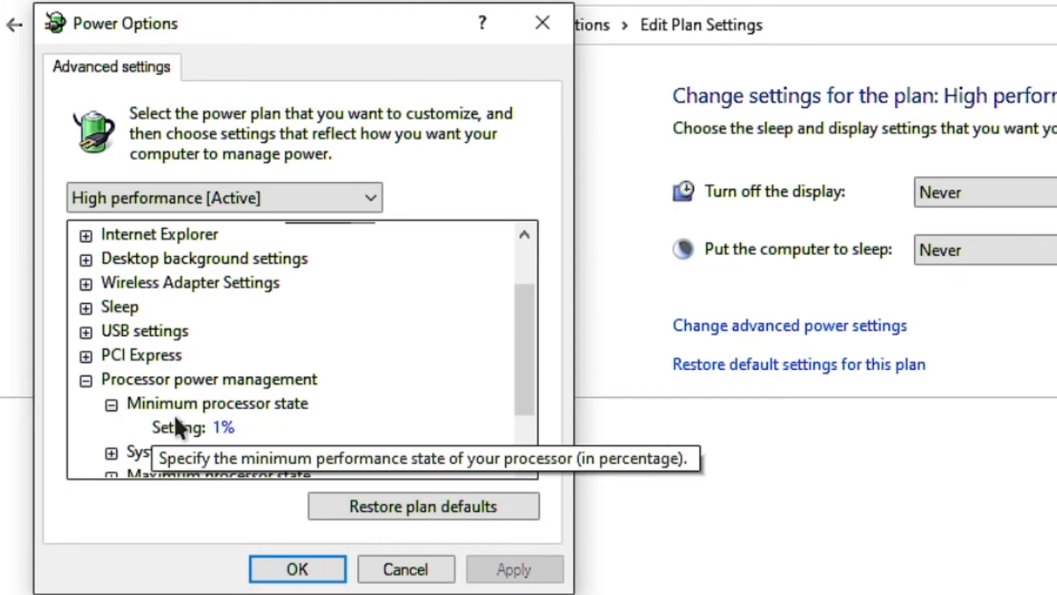
{"action": "scroll", "coordinate": [117, 410], "scroll_direction": "down", "scroll_amount": 1}
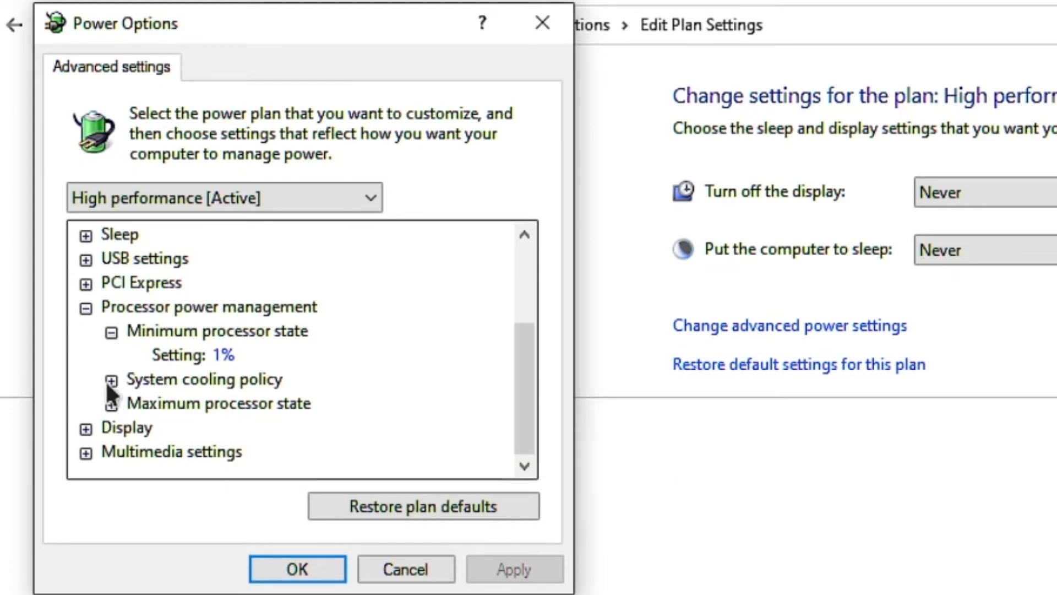
{"action": "left_click", "coordinate": [112, 380]}
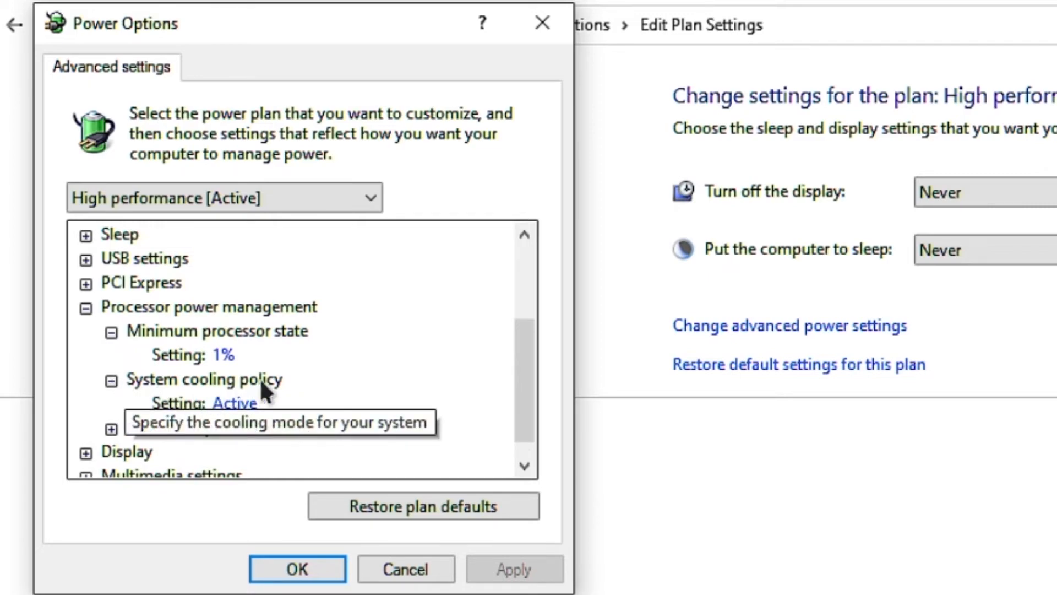
{"action": "left_click", "coordinate": [112, 428]}
{"action": "scroll", "coordinate": [111, 428], "scroll_direction": "down", "scroll_amount": 1}
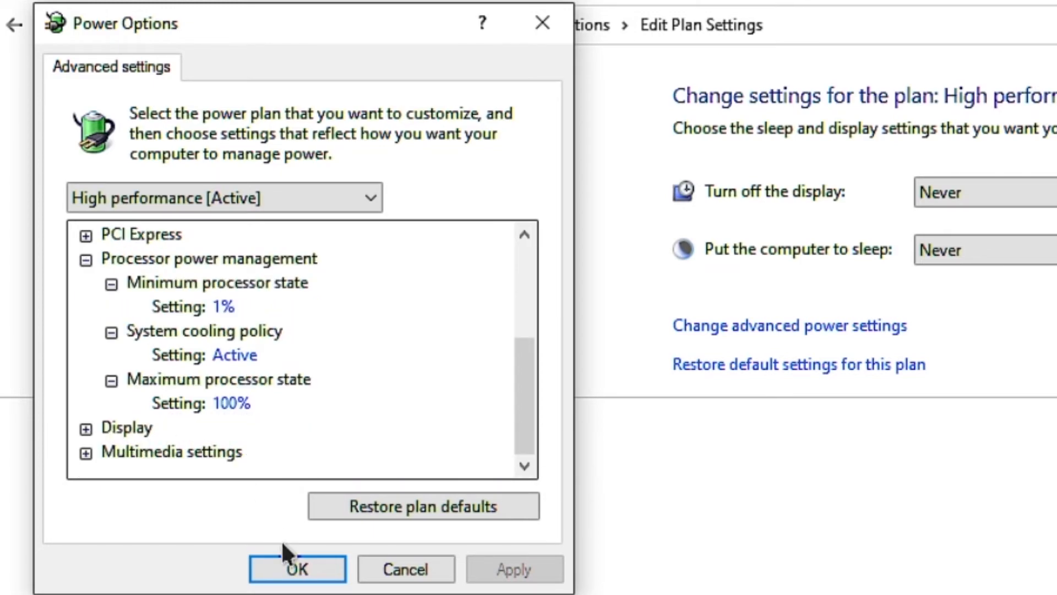
{"action": "left_click", "coordinate": [289, 567]}
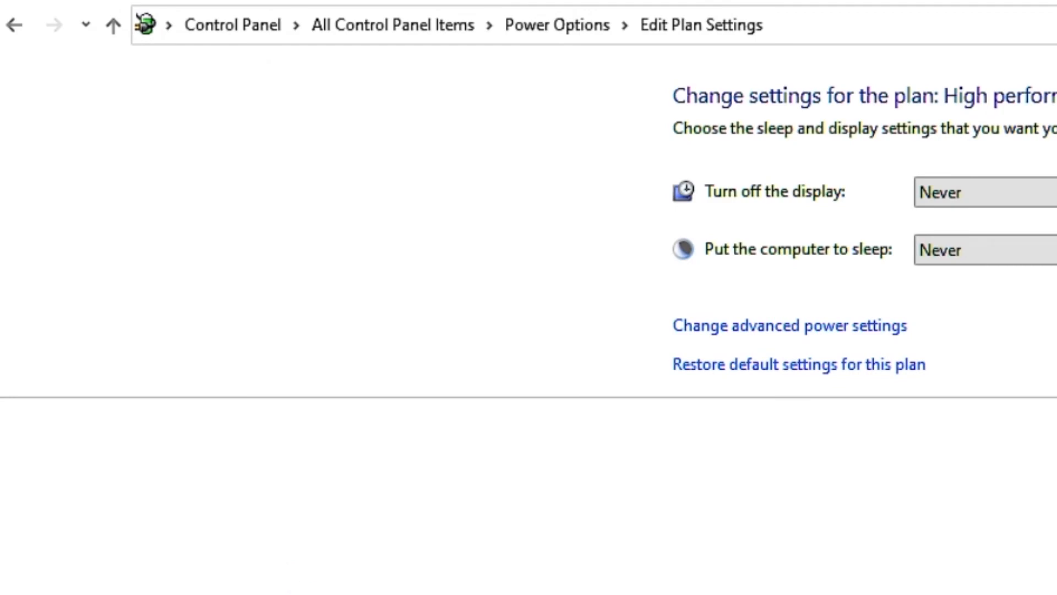